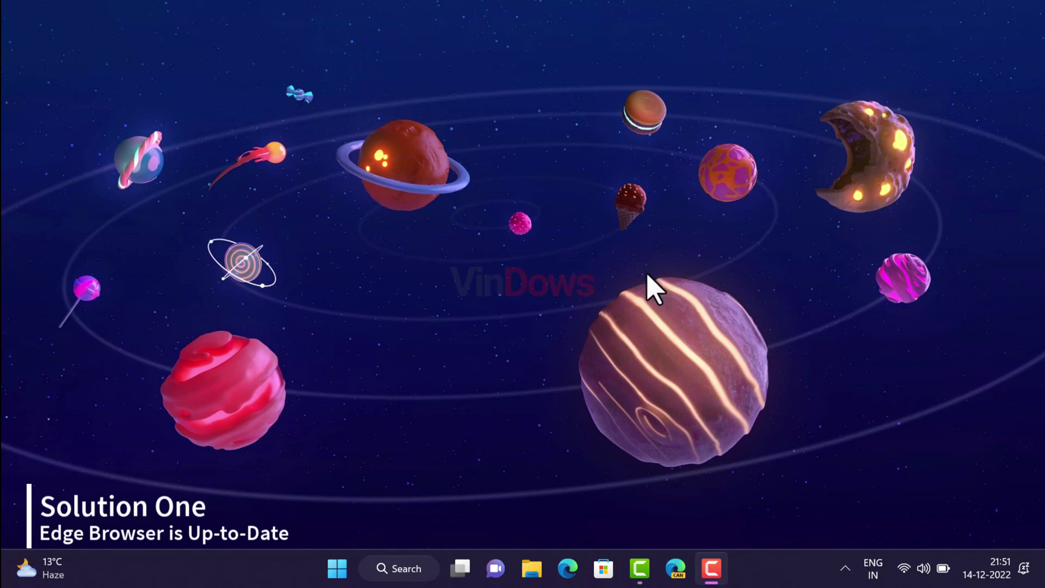
# Launch Edge and open About Microsoft Edge so it checks for updates
pyautogui.click(568, 568)
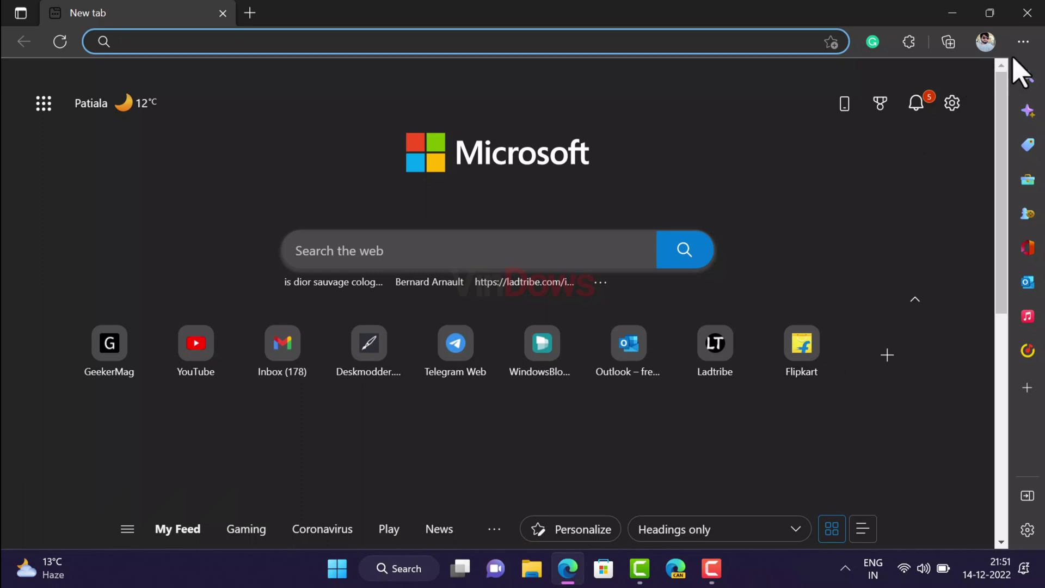
pyautogui.click(1023, 43)
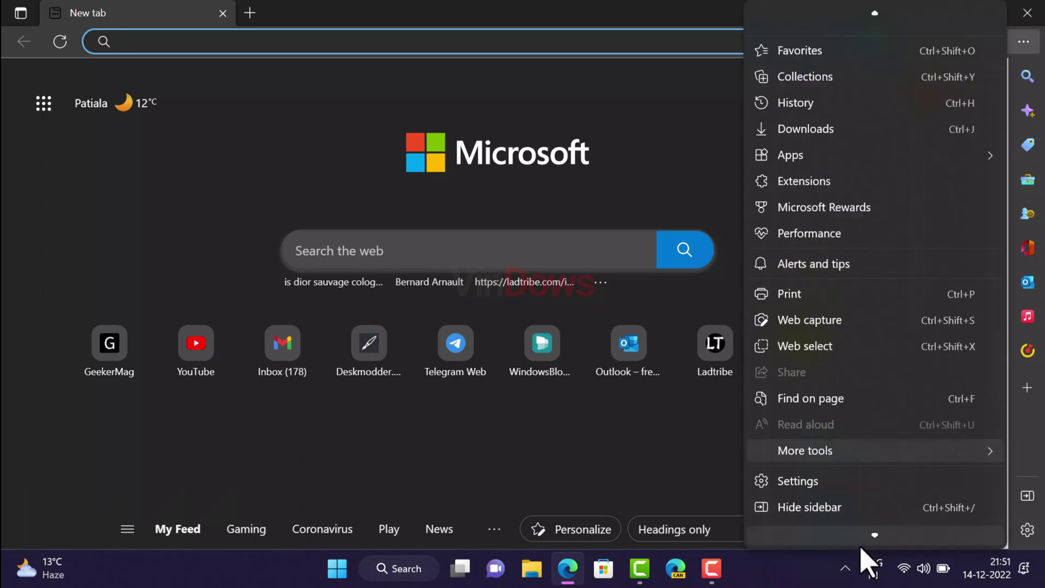
pyautogui.moveTo(864, 506)
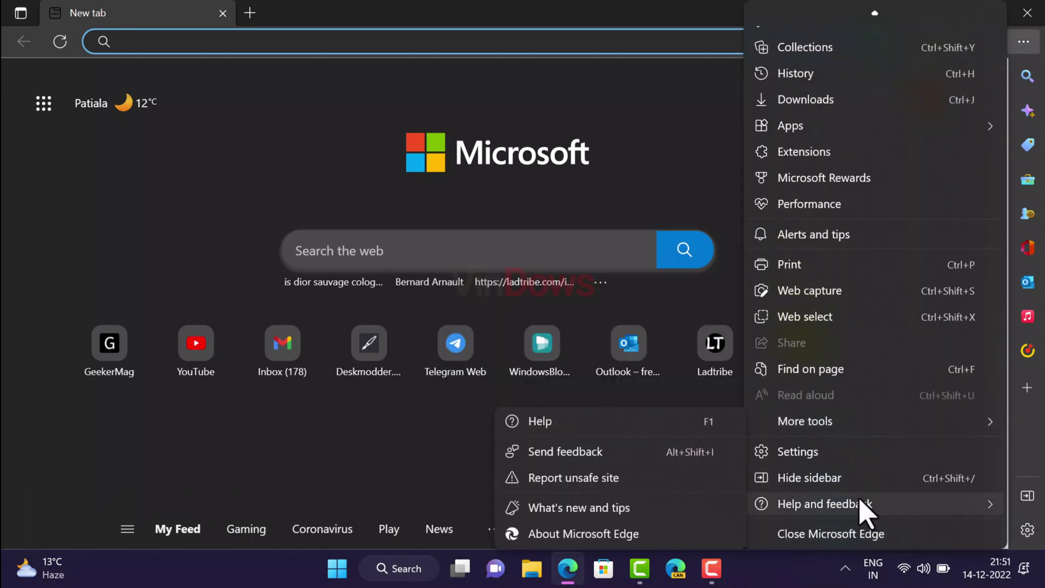
pyautogui.click(679, 539)
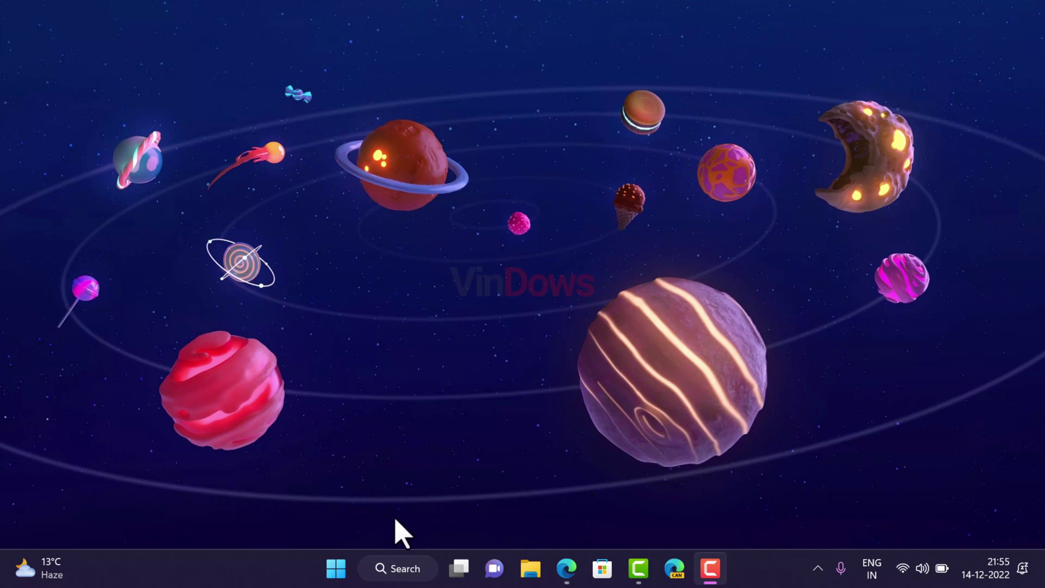
# Open Task Manager from the taskbar and switch to its Details page
pyautogui.rightClick(243, 570)
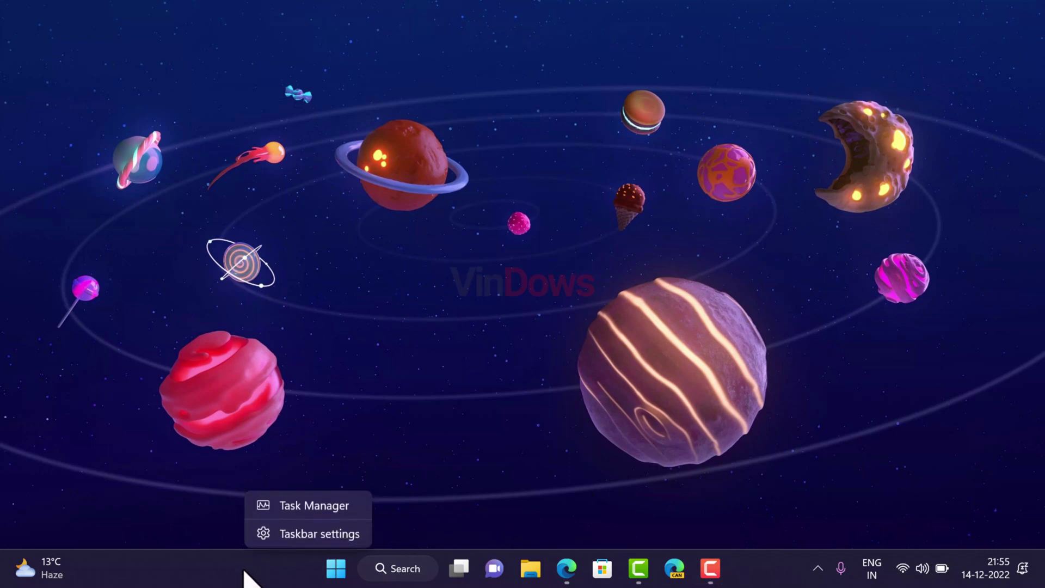
pyautogui.click(281, 512)
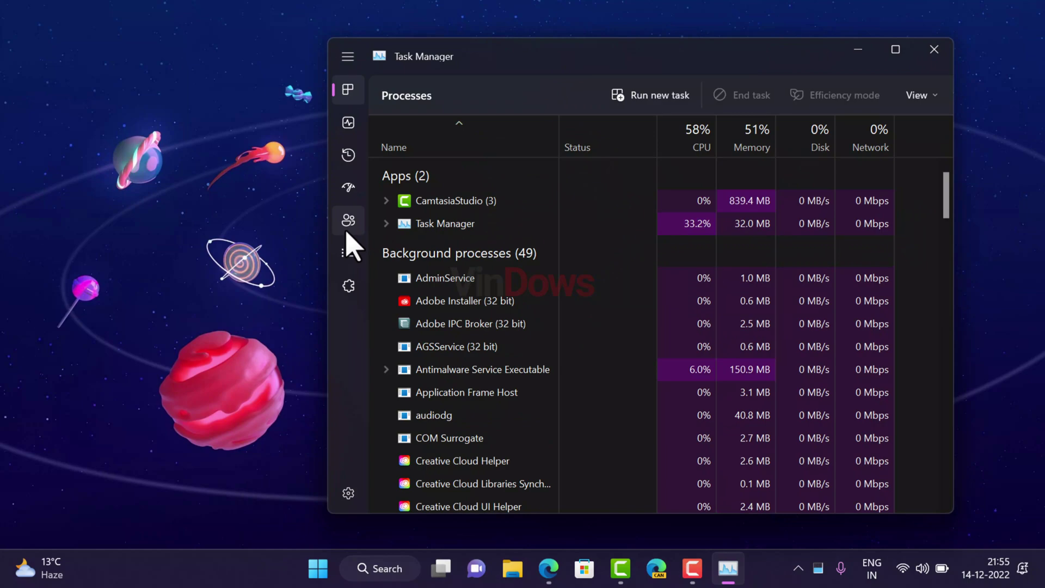
pyautogui.click(348, 257)
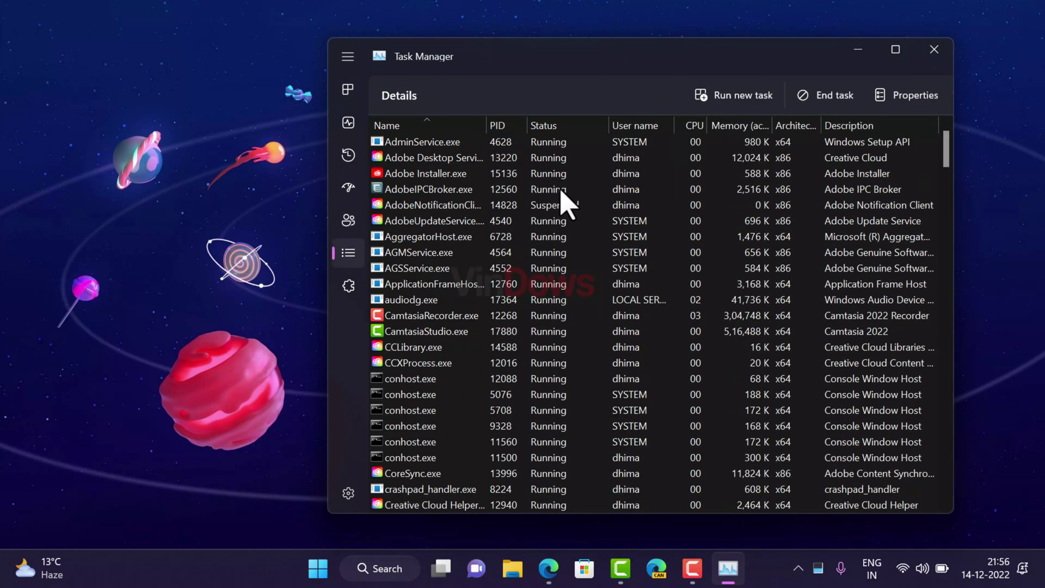
# Find msedge.exe in the Details list and end its process
pyautogui.scroll(-8, 566, 204)
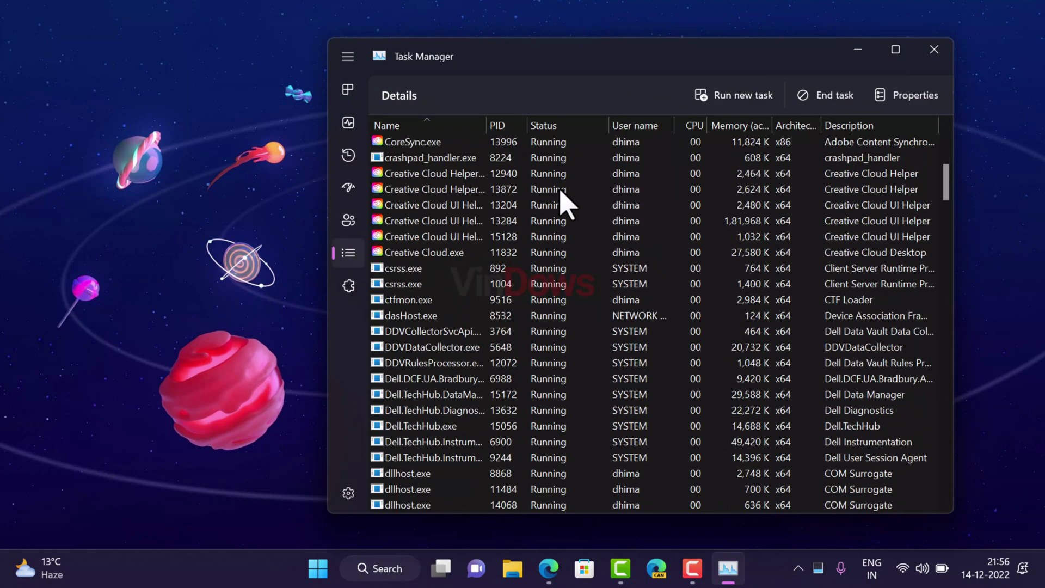
pyautogui.scroll(-1, 552, 205)
pyautogui.scroll(-2, 547, 227)
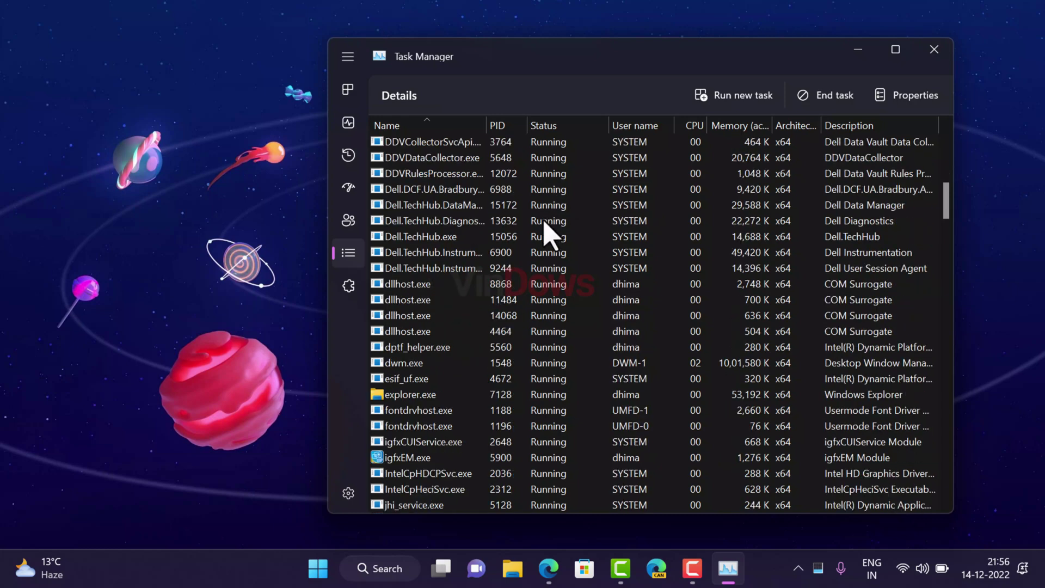
pyautogui.write('msedge')
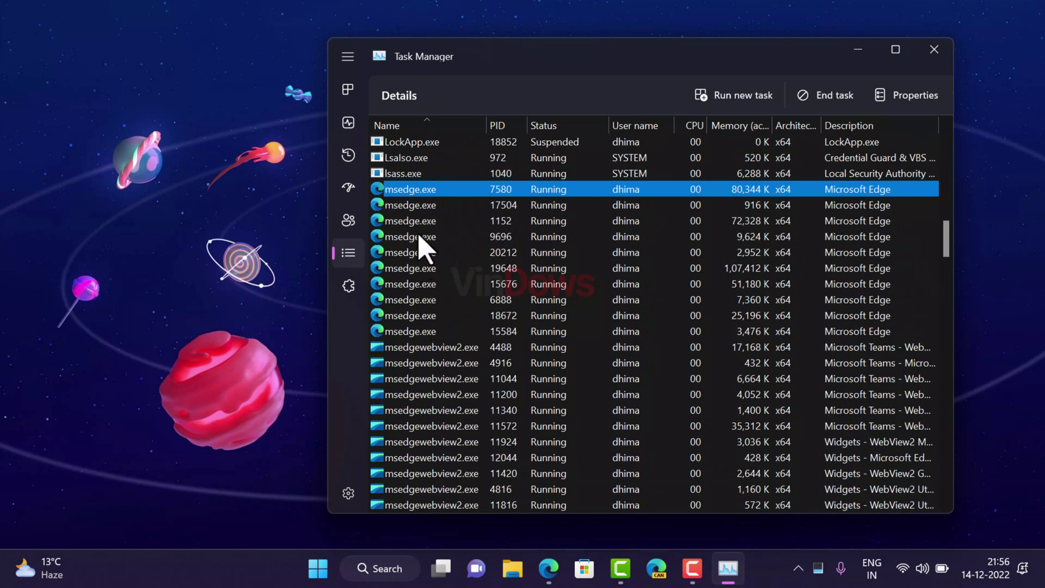
pyautogui.rightClick(426, 196)
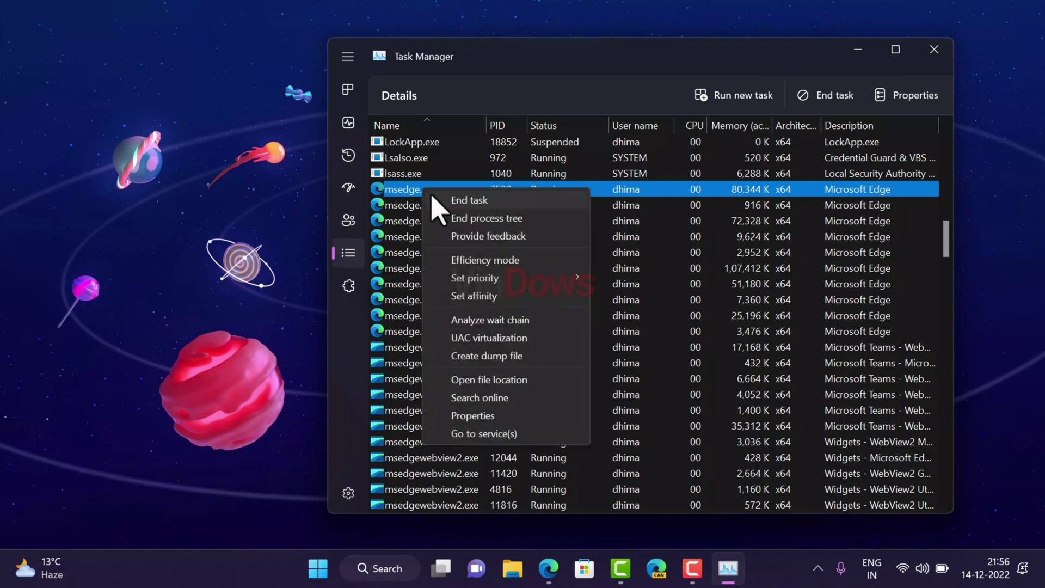
pyautogui.click(433, 199)
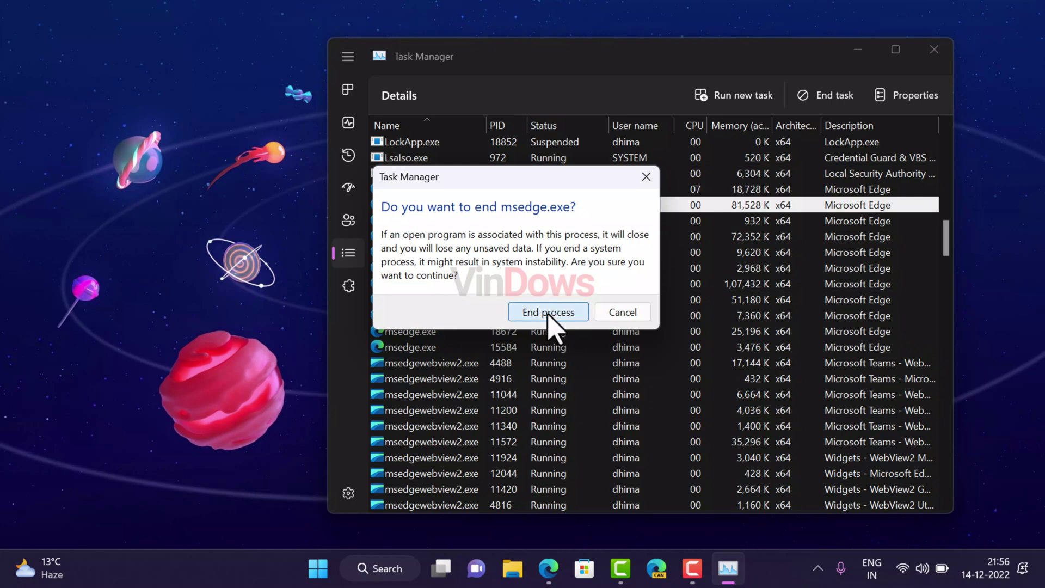
pyautogui.click(549, 313)
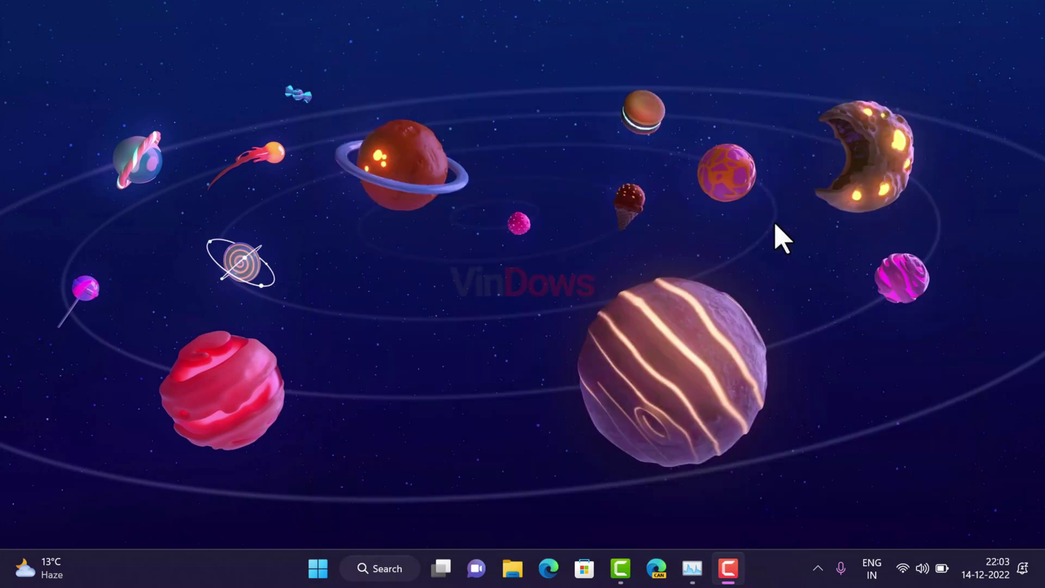
pyautogui.click(549, 568)
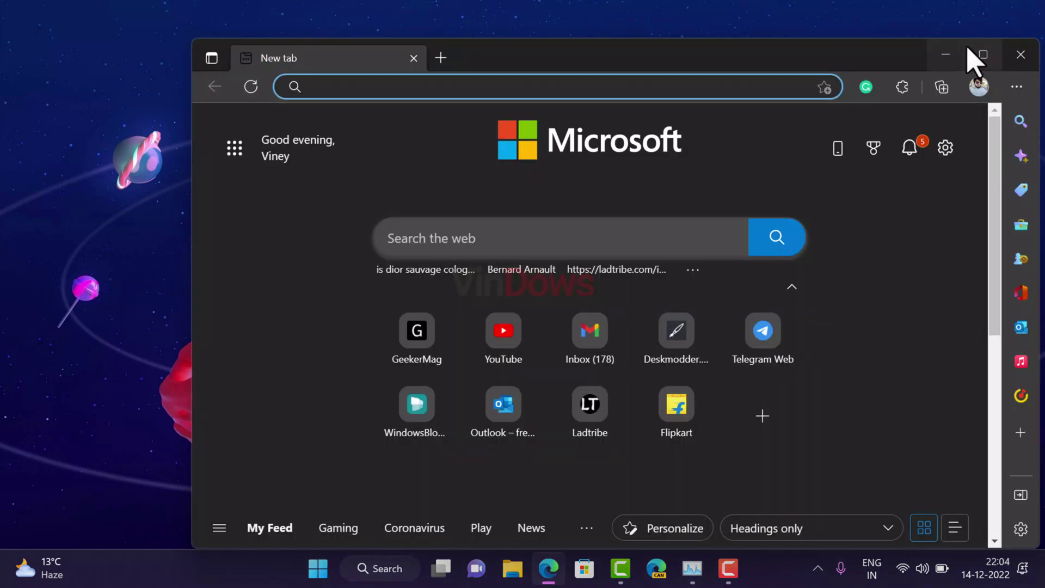
pyautogui.click(971, 52)
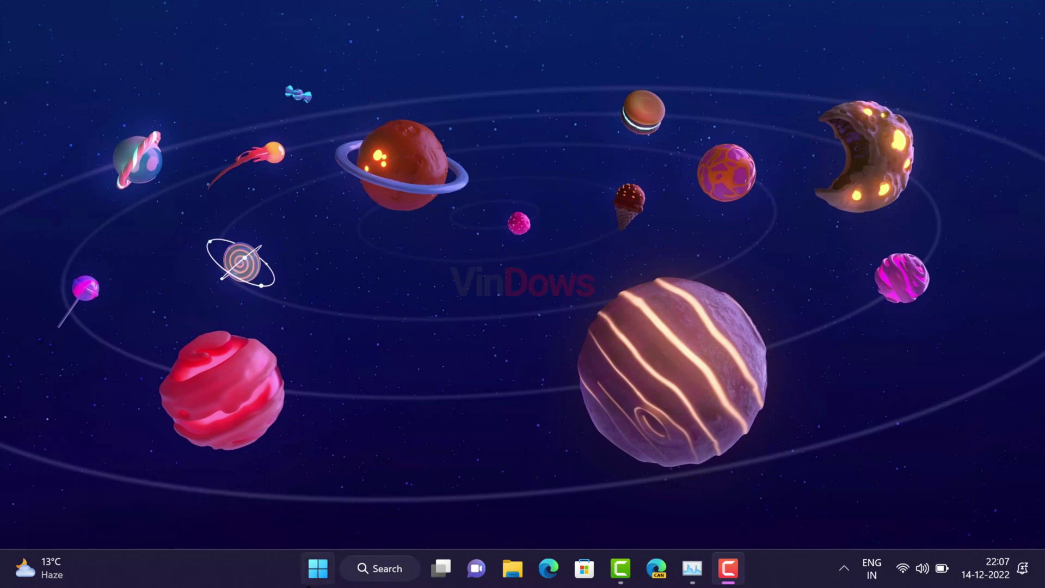
# Go to Settings > Apps > Installed apps and show Microsoft Edge's options
pyautogui.click(311, 577)
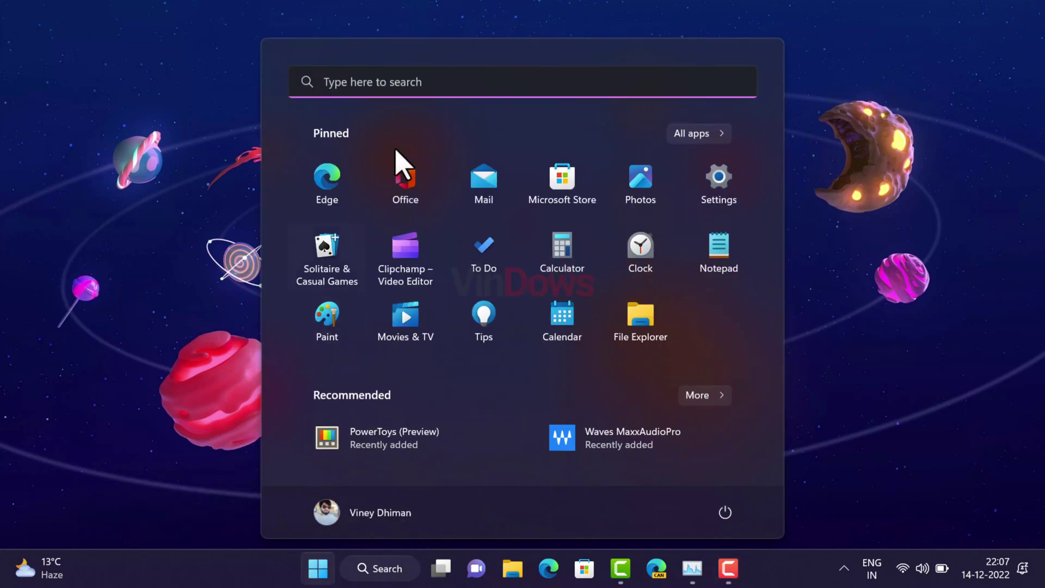
pyautogui.click(712, 210)
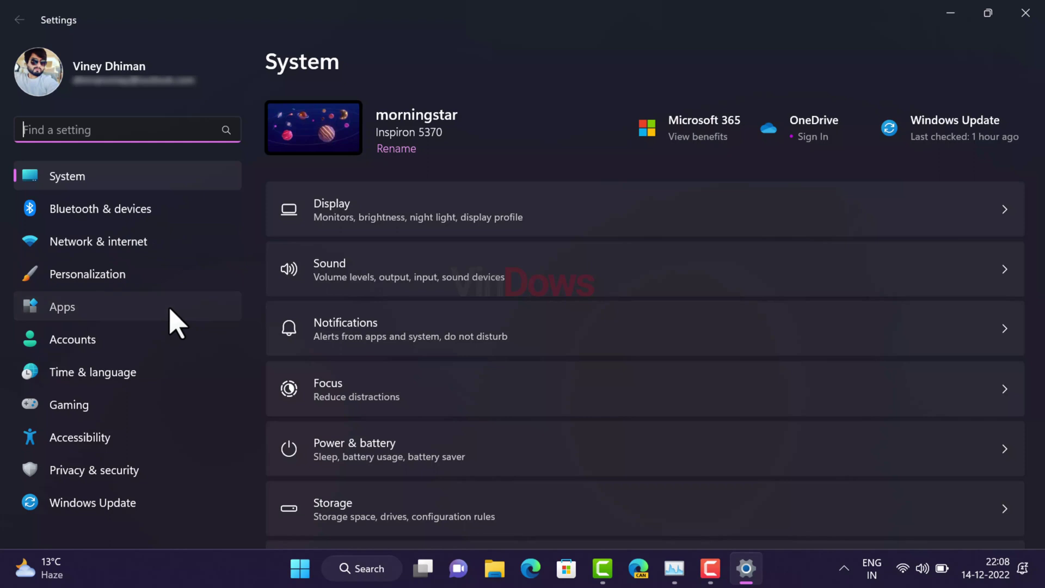
pyautogui.click(170, 309)
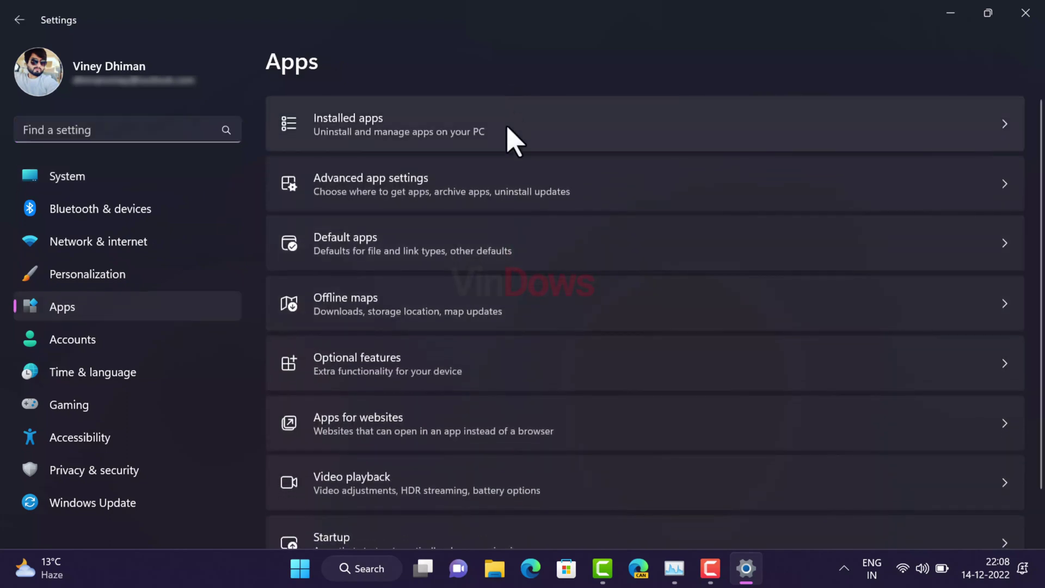
pyautogui.click(508, 135)
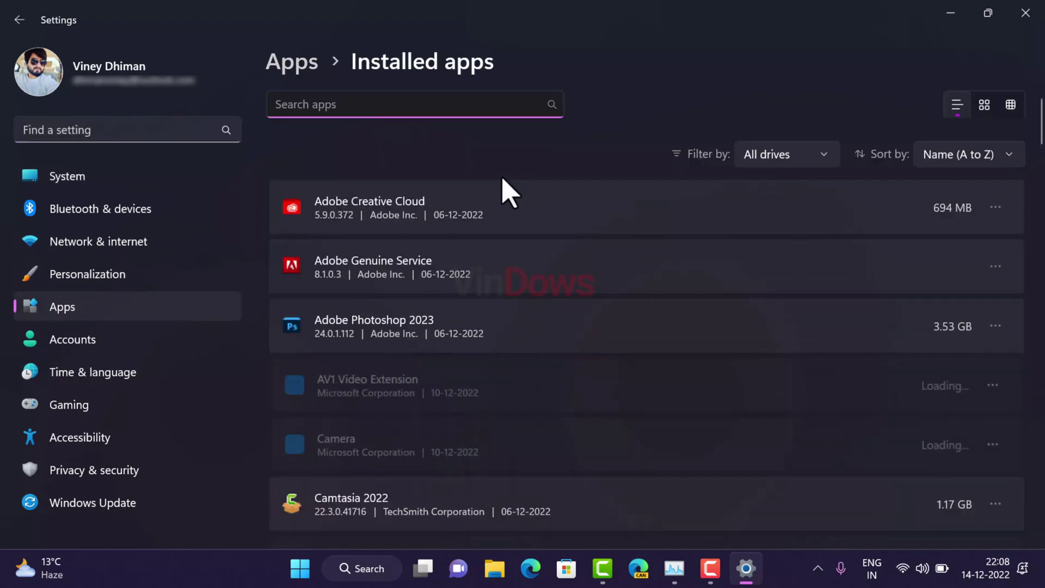
pyautogui.scroll(-10, 496, 415)
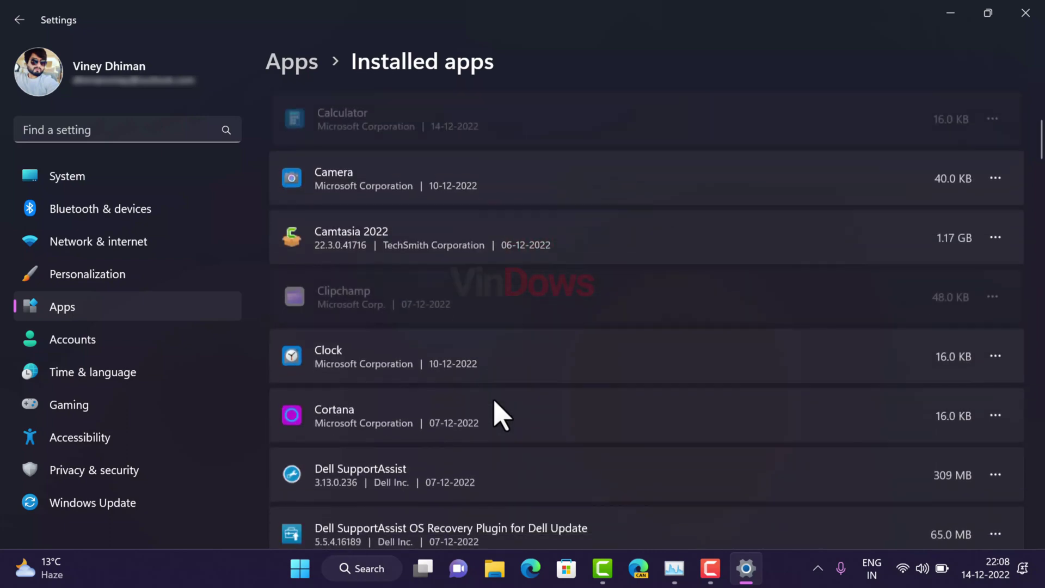
pyautogui.scroll(-7, 500, 415)
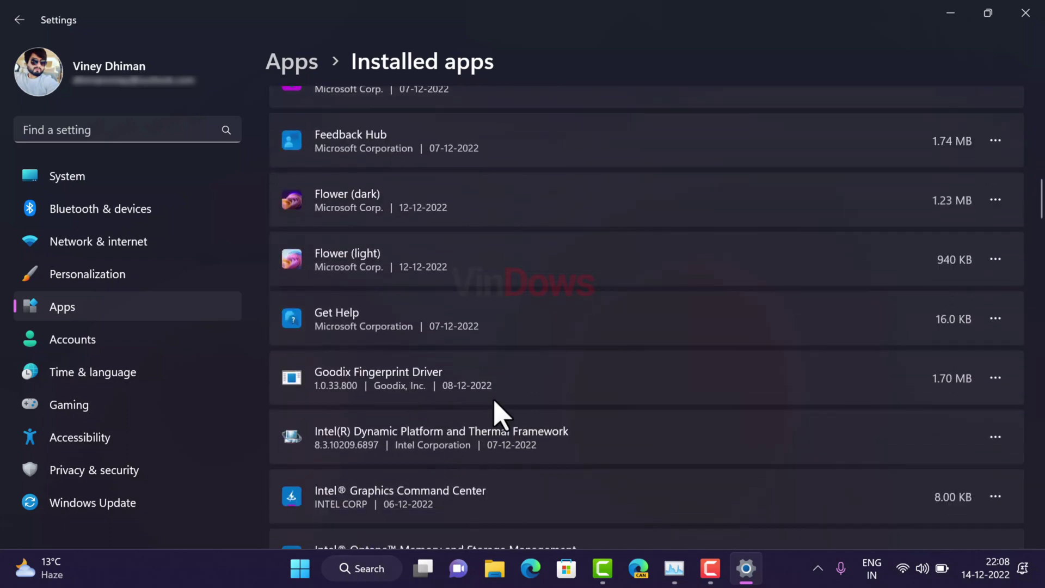
pyautogui.scroll(-5, 496, 415)
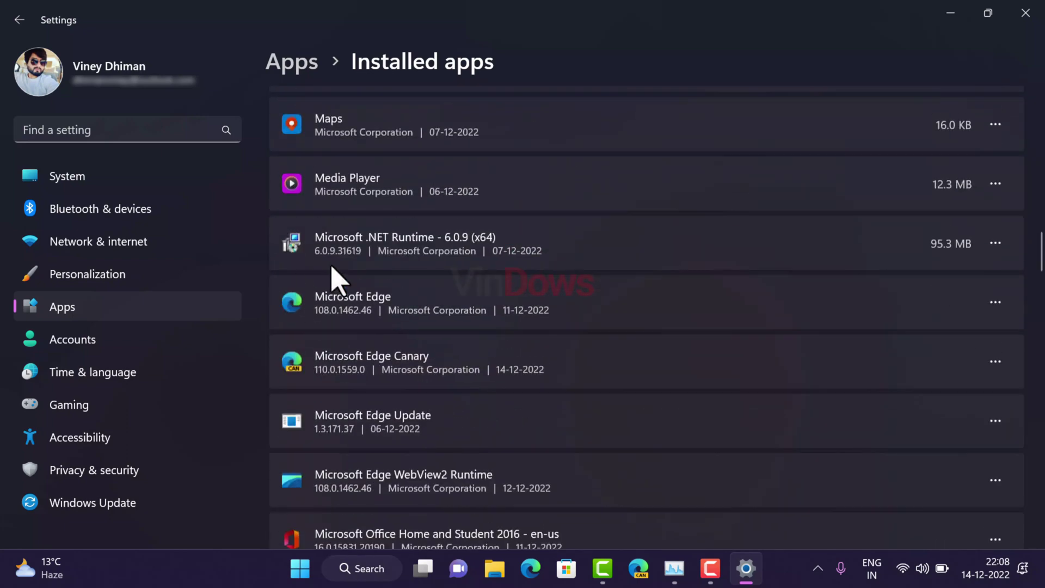
pyautogui.click(997, 308)
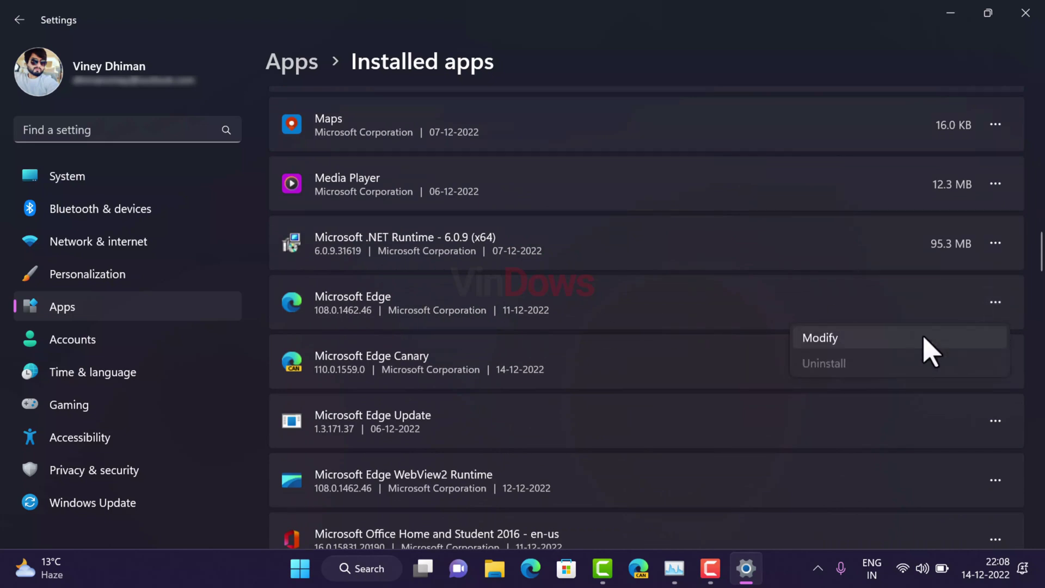
# Repair Microsoft Edge via Modify, then bring the Edge browser back up
pyautogui.click(887, 345)
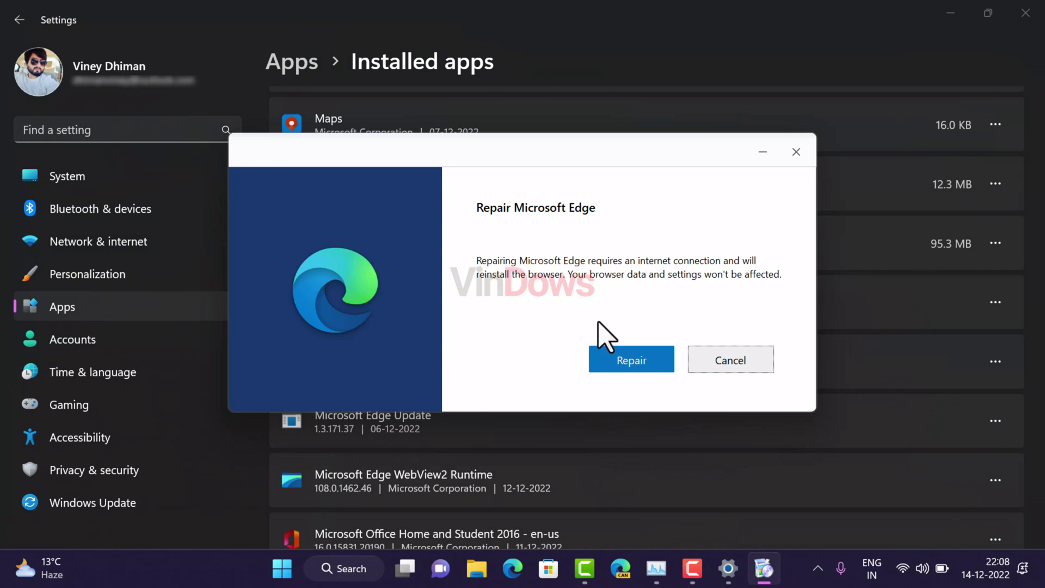
pyautogui.click(608, 367)
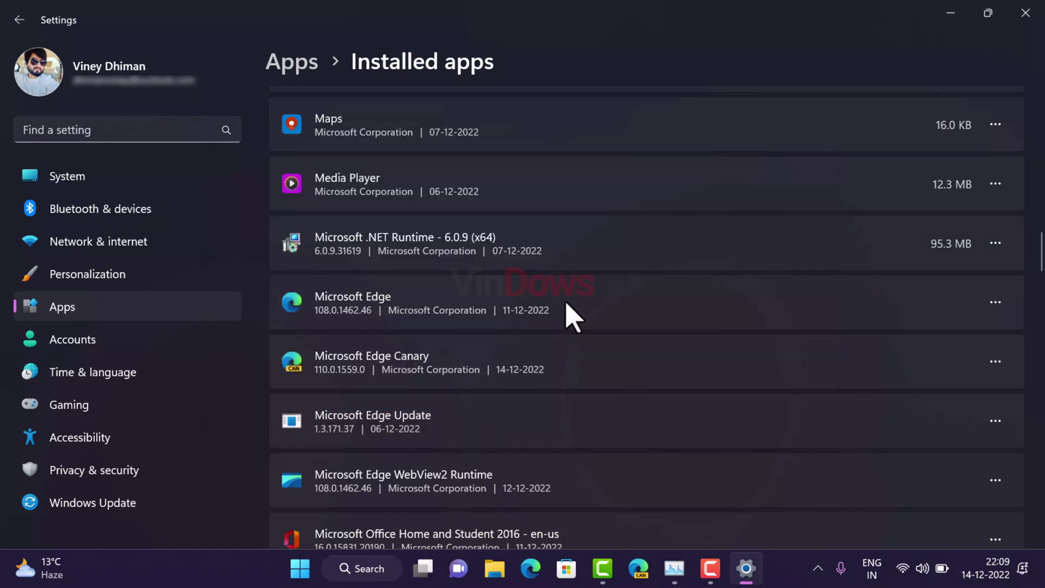
pyautogui.click(528, 579)
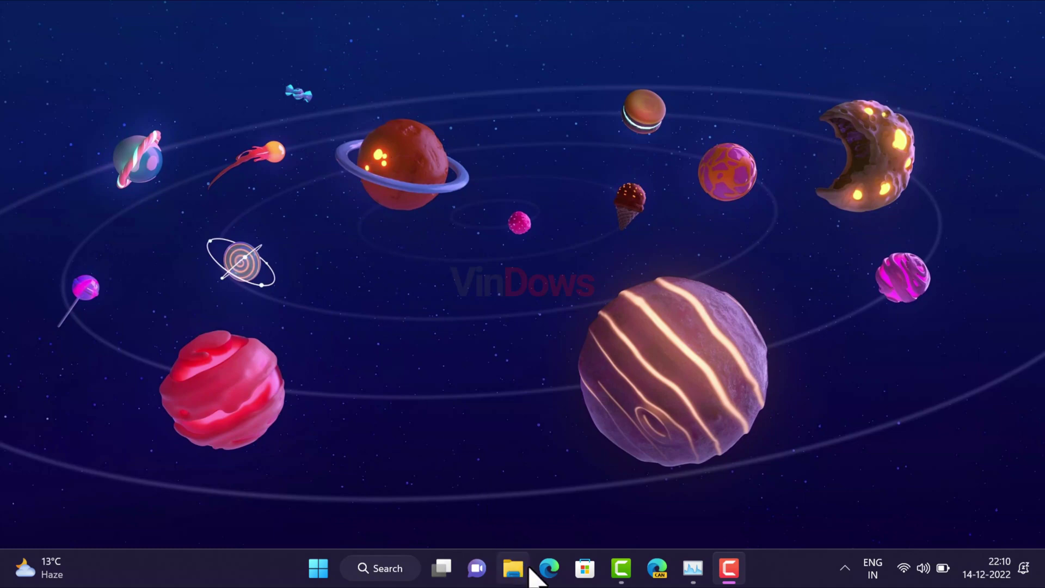
pyautogui.click(545, 572)
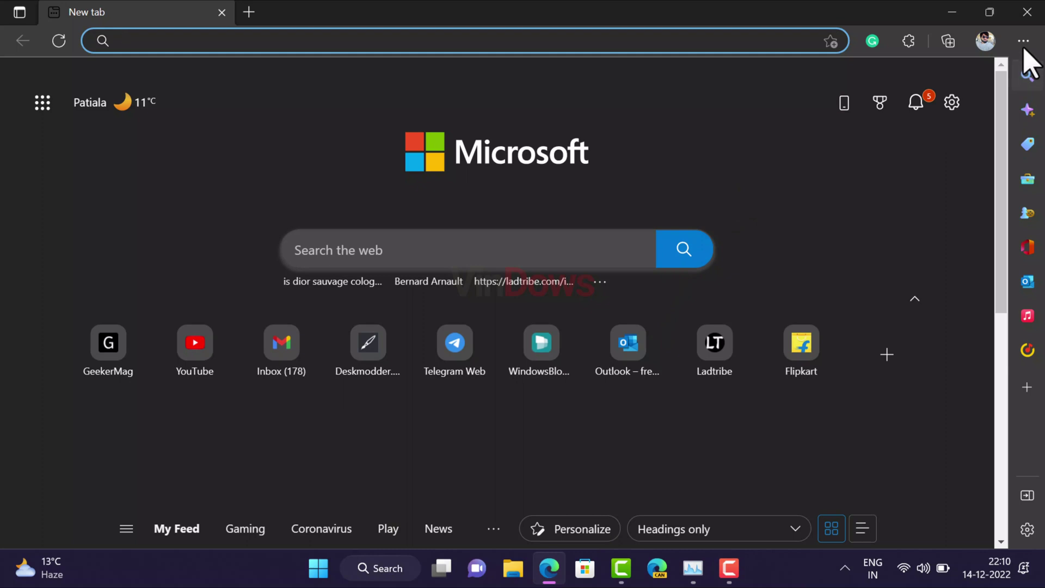
# In Edge Settings, go to Reset settings and choose Restore settings to their default values
pyautogui.click(1023, 41)
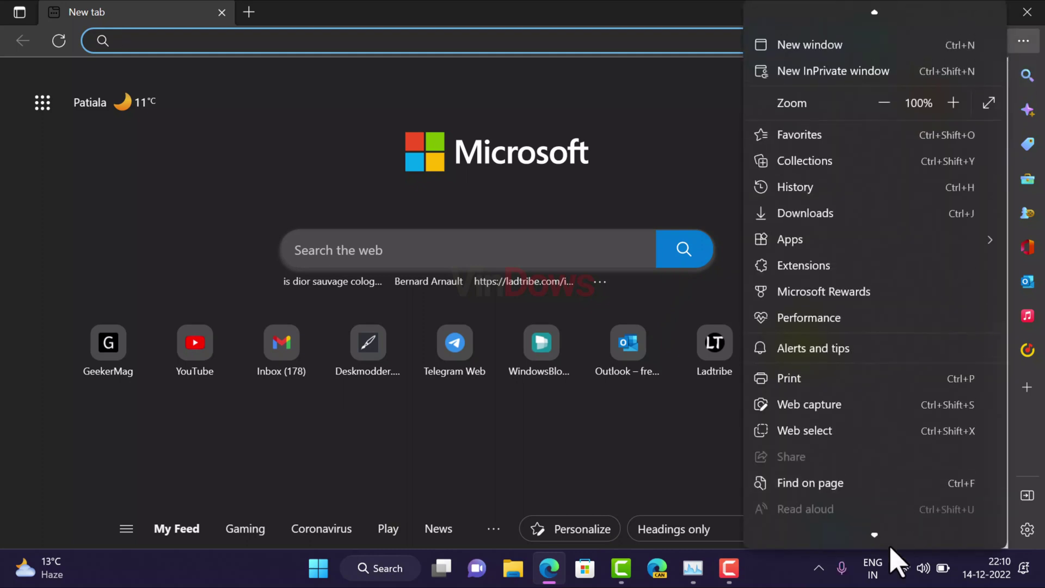
pyautogui.click(867, 460)
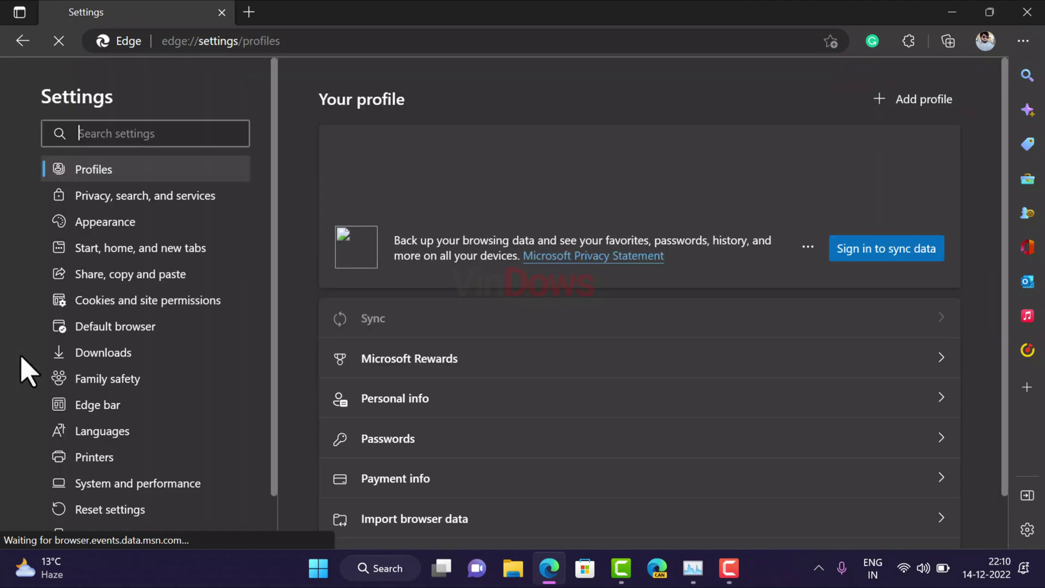
pyautogui.scroll(-2, 24, 370)
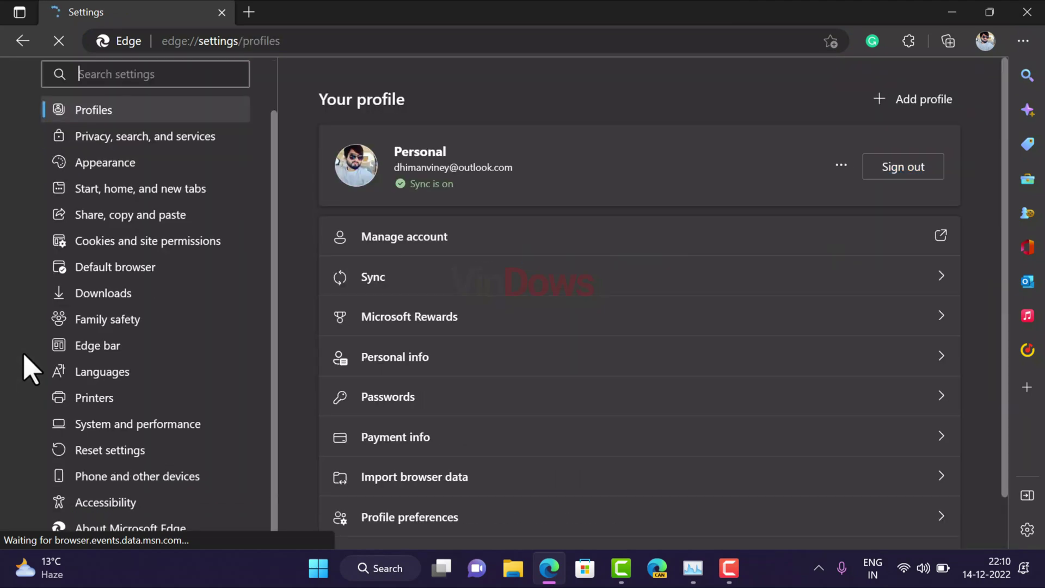
pyautogui.click(97, 452)
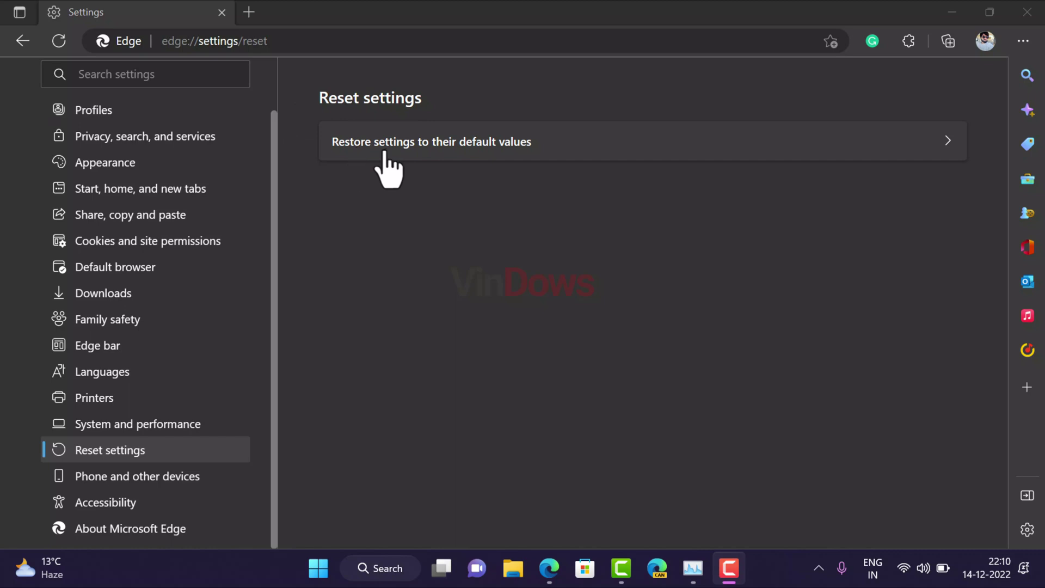
pyautogui.click(488, 159)
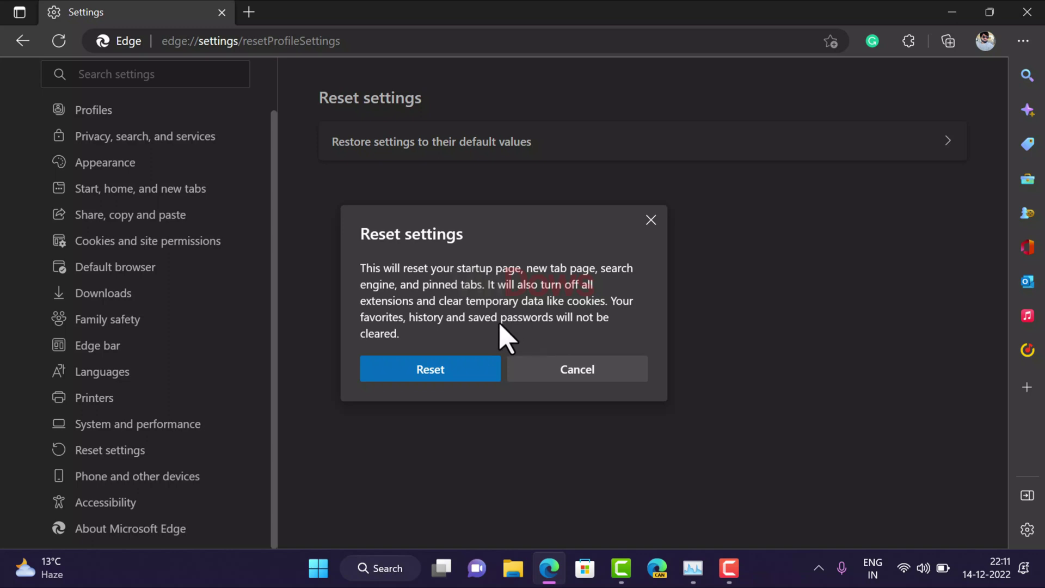
# Confirm Reset to restore Edge's default settings, then close the browser
pyautogui.click(431, 379)
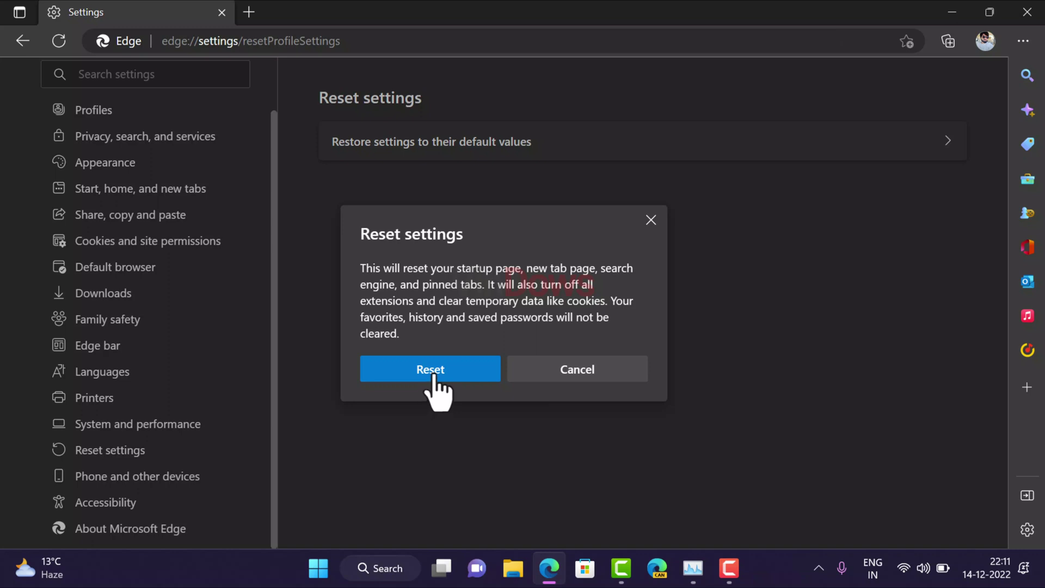
pyautogui.click(434, 375)
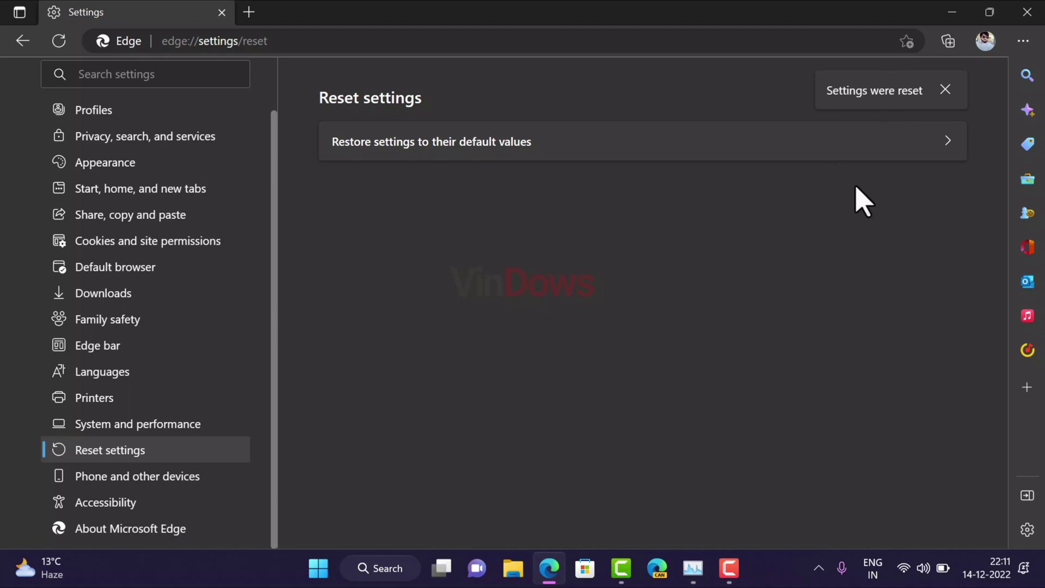
pyautogui.click(1030, 16)
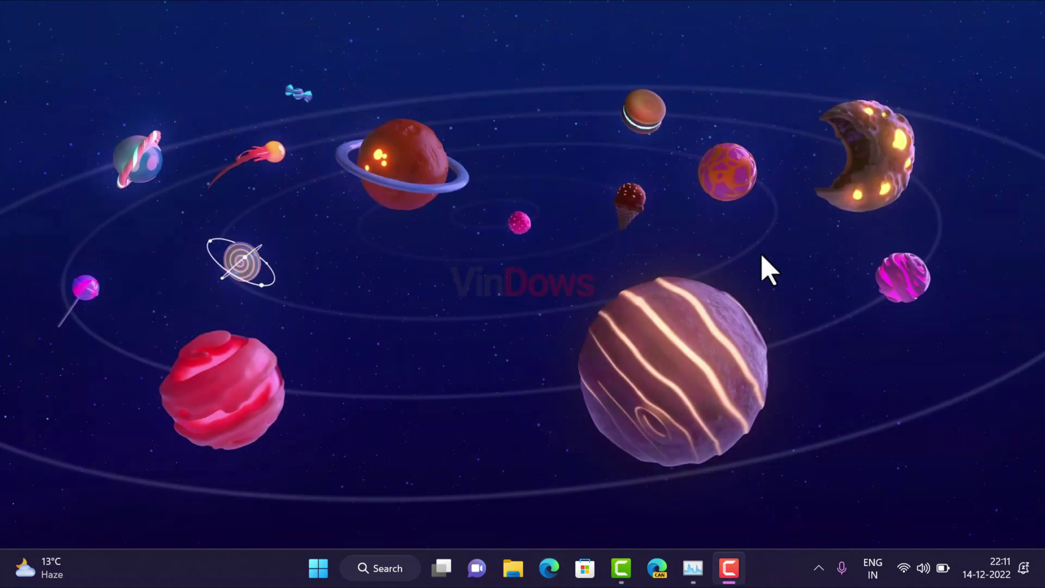
# Relaunch Edge from its taskbar icon
pyautogui.click(548, 582)
pyautogui.click(549, 567)
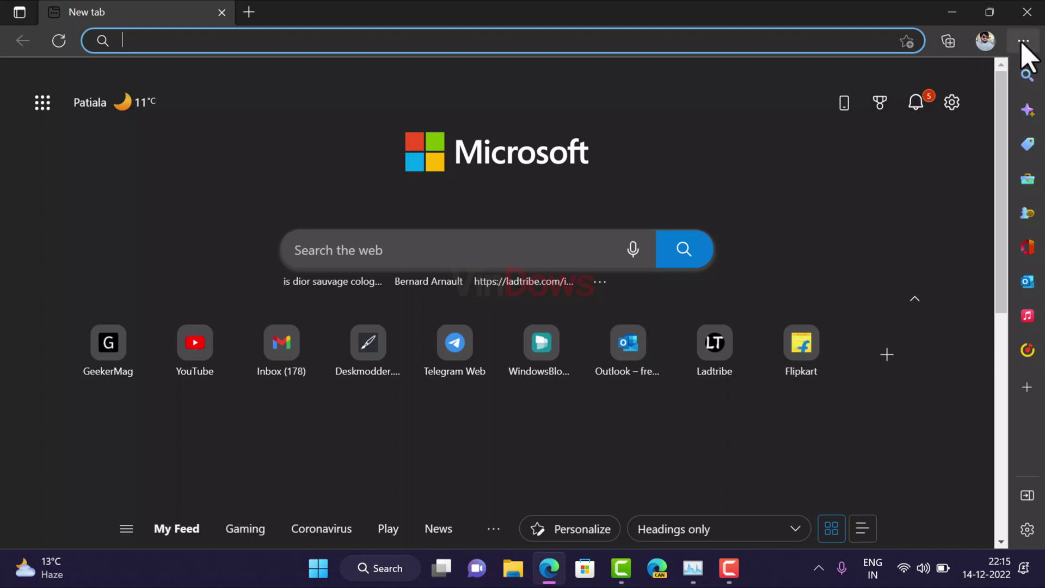
# Open Edge Settings at Privacy, search, and services, scrolled to Clear browsing data
pyautogui.click(1022, 43)
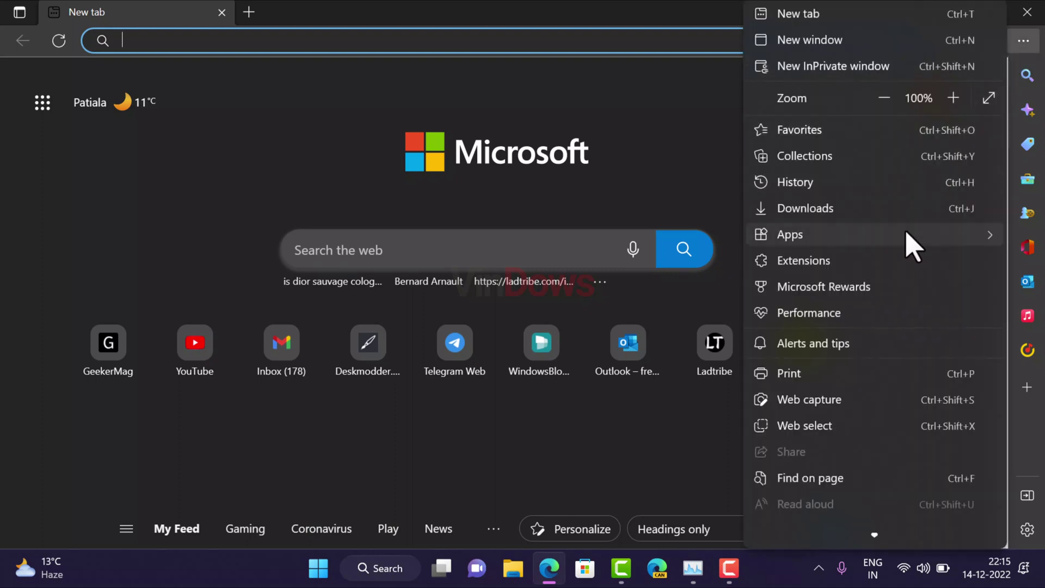
pyautogui.scroll(-3, 858, 550)
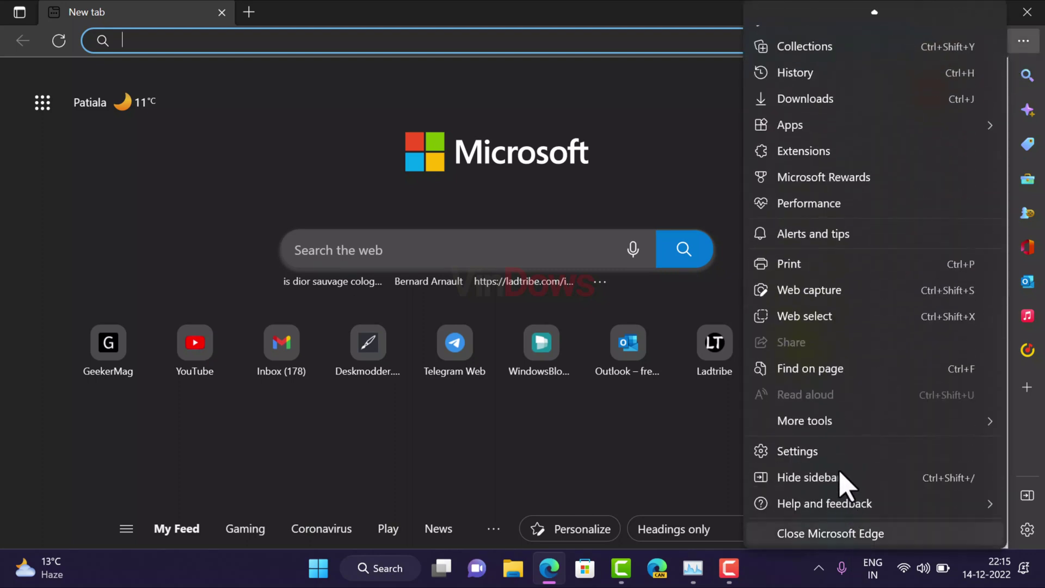
pyautogui.click(838, 461)
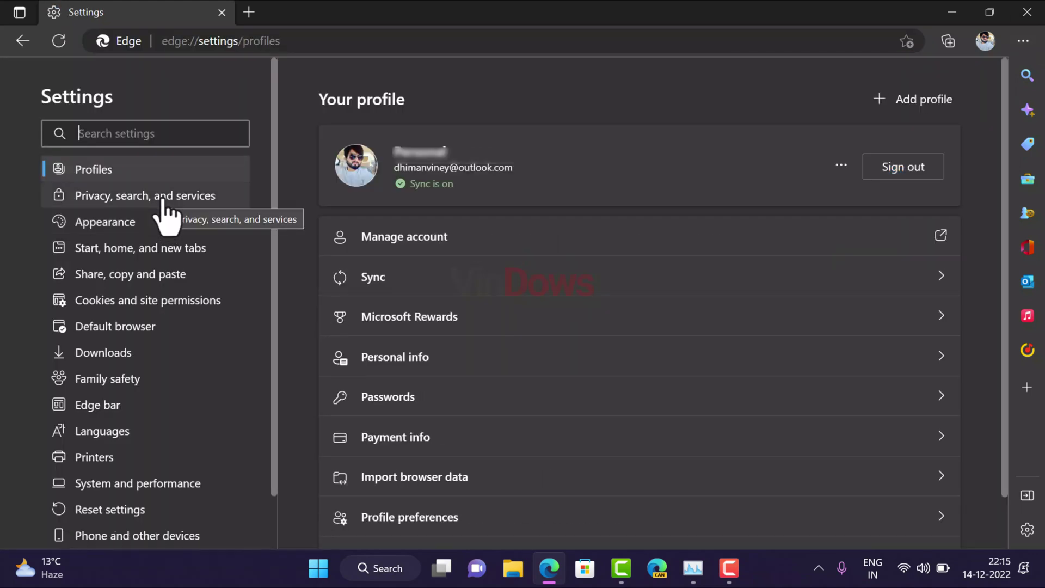
pyautogui.click(163, 202)
pyautogui.scroll(-6, 553, 401)
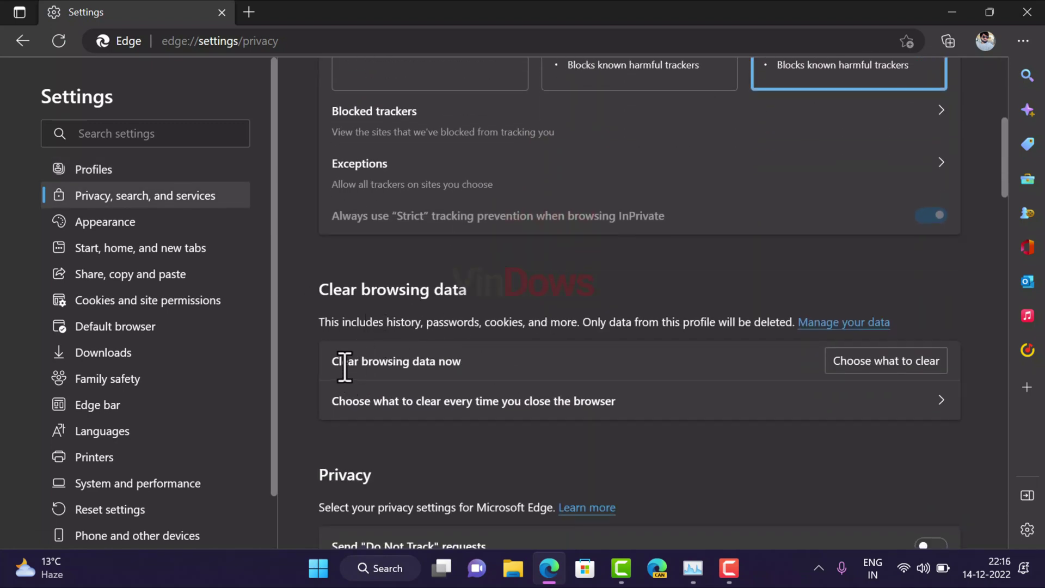
# Open Choose what to clear and set the time range to All time
pyautogui.click(877, 370)
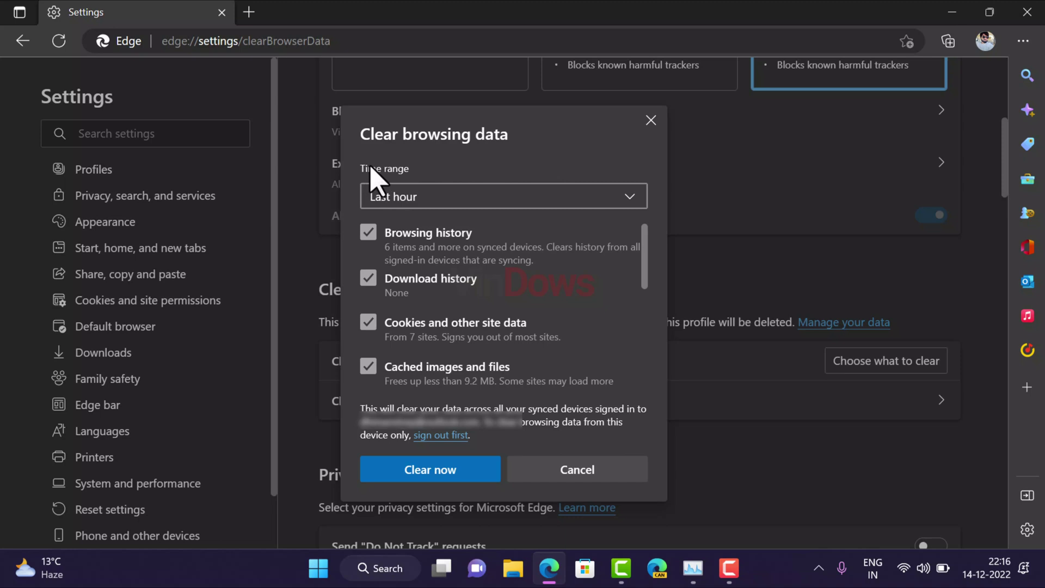
pyautogui.click(424, 198)
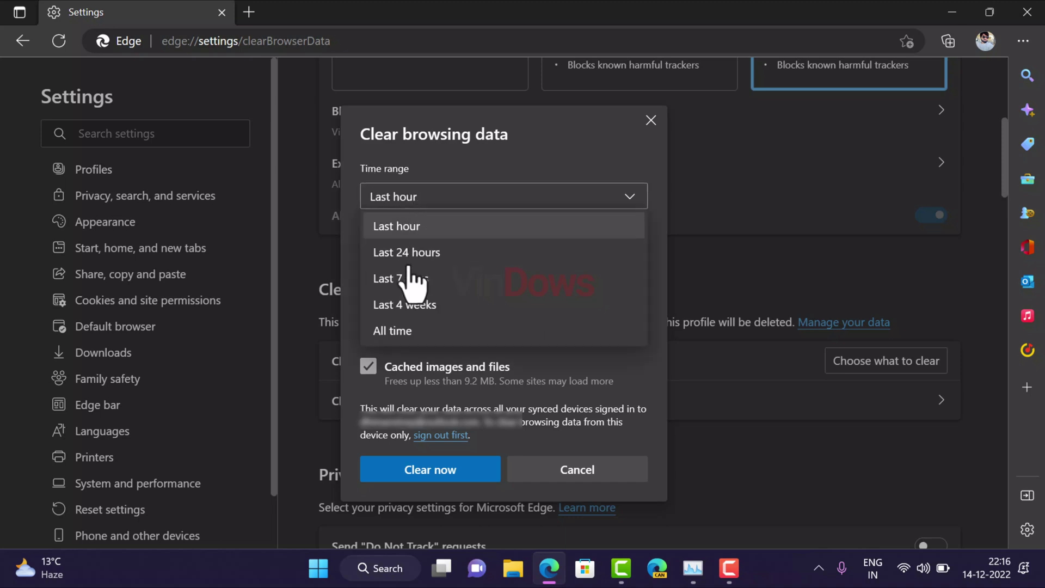
pyautogui.click(409, 331)
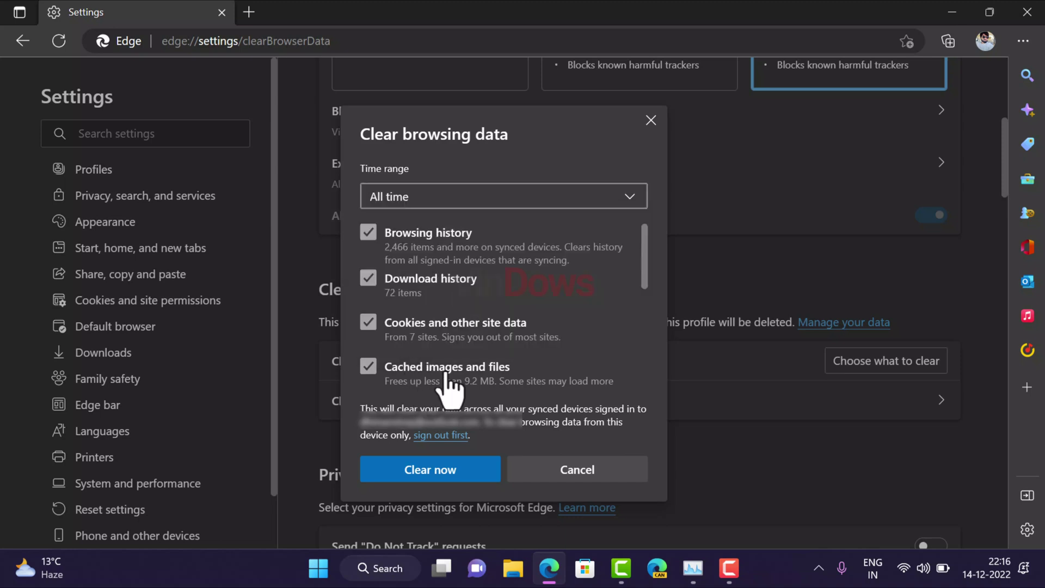
# Tick Passwords, Autofill, Site permissions, previous-version and Media Foundation data, then Clear now
pyautogui.scroll(-1, 425, 287)
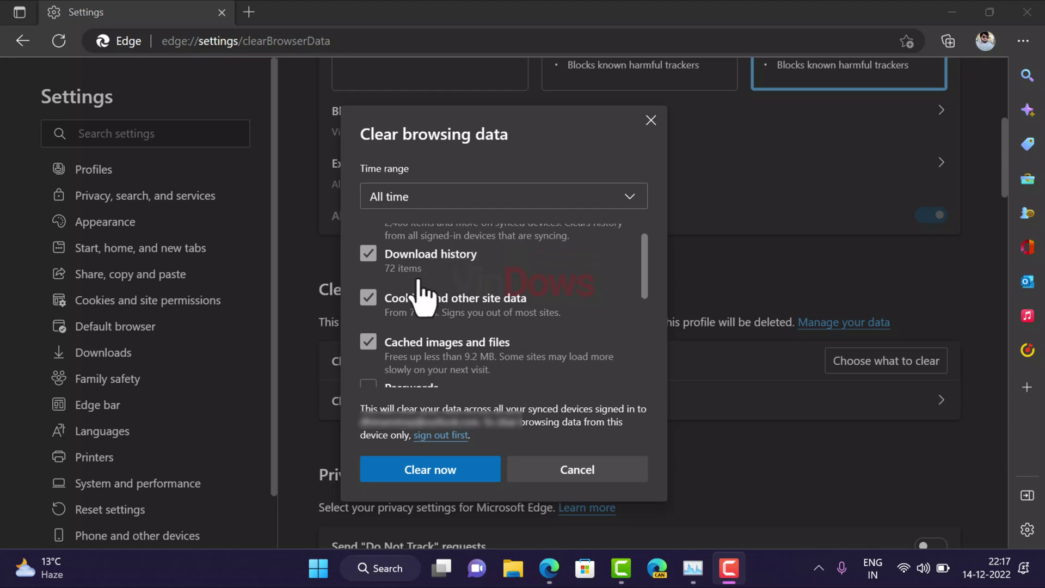
pyautogui.scroll(-2, 418, 278)
pyautogui.click(371, 349)
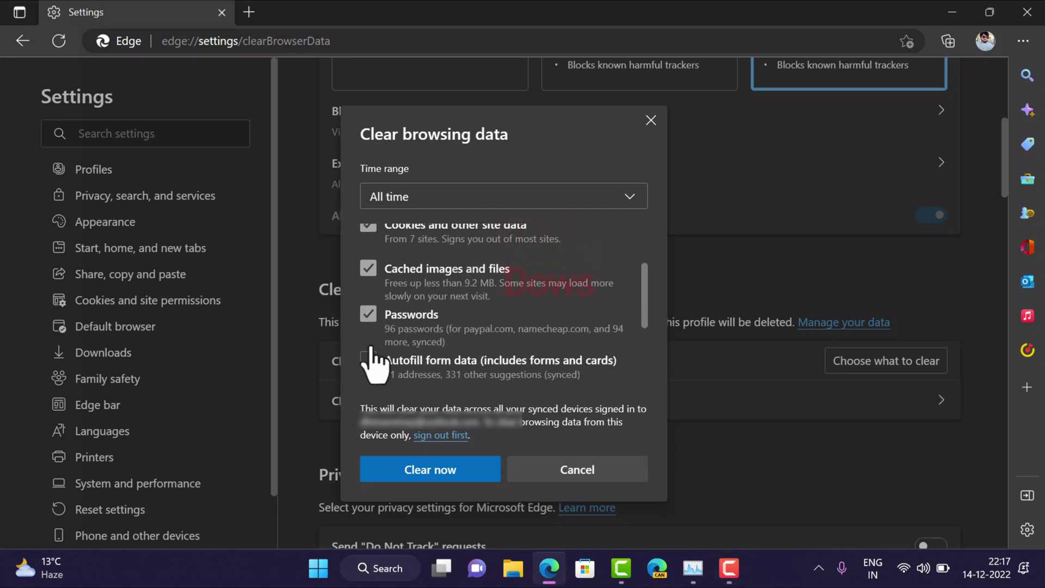
pyautogui.click(370, 355)
pyautogui.scroll(-3, 371, 348)
pyautogui.click(370, 335)
pyautogui.click(369, 375)
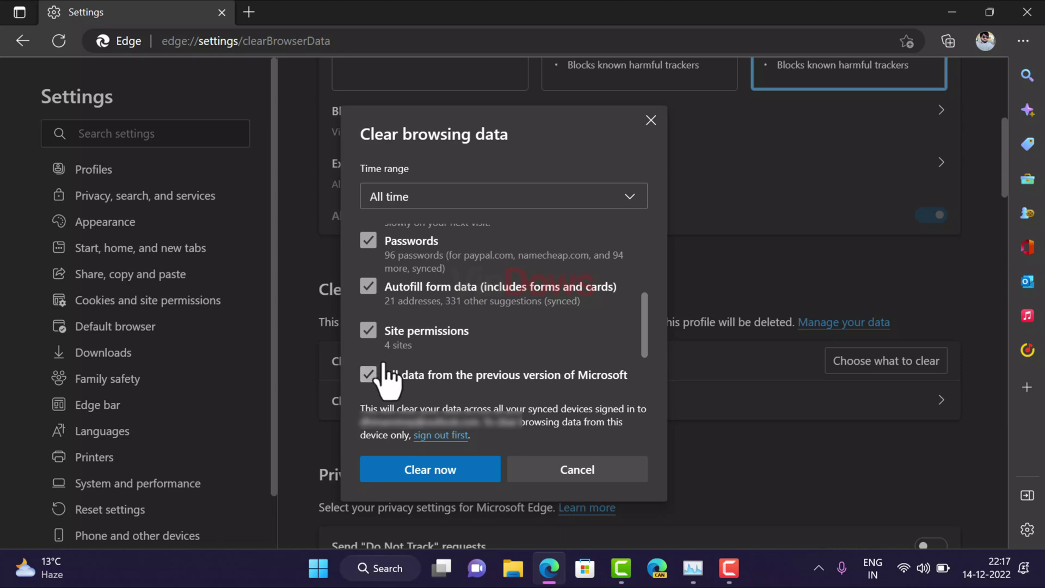
pyautogui.scroll(-1, 384, 374)
pyautogui.click(401, 355)
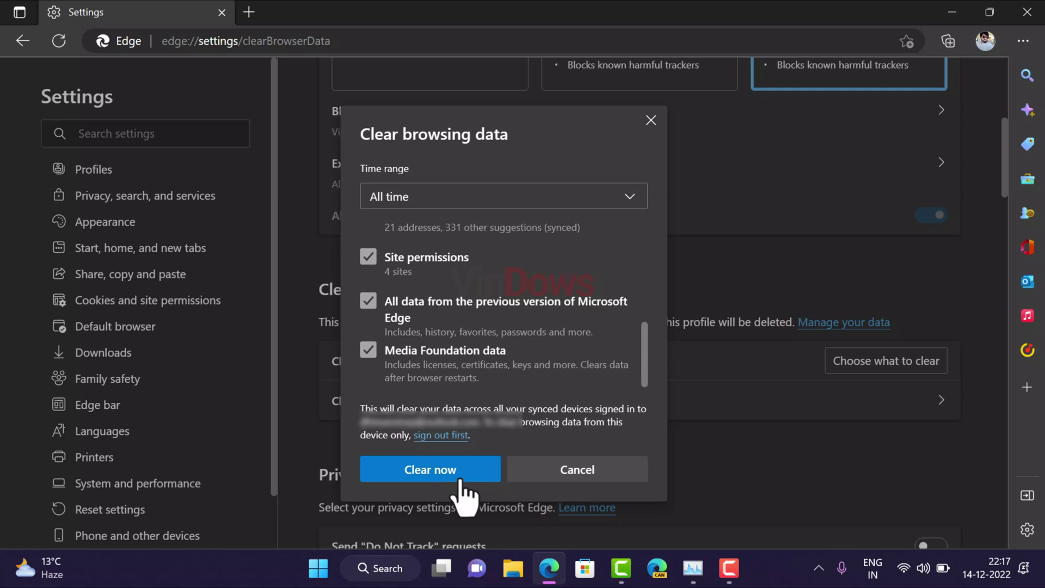
pyautogui.click(429, 476)
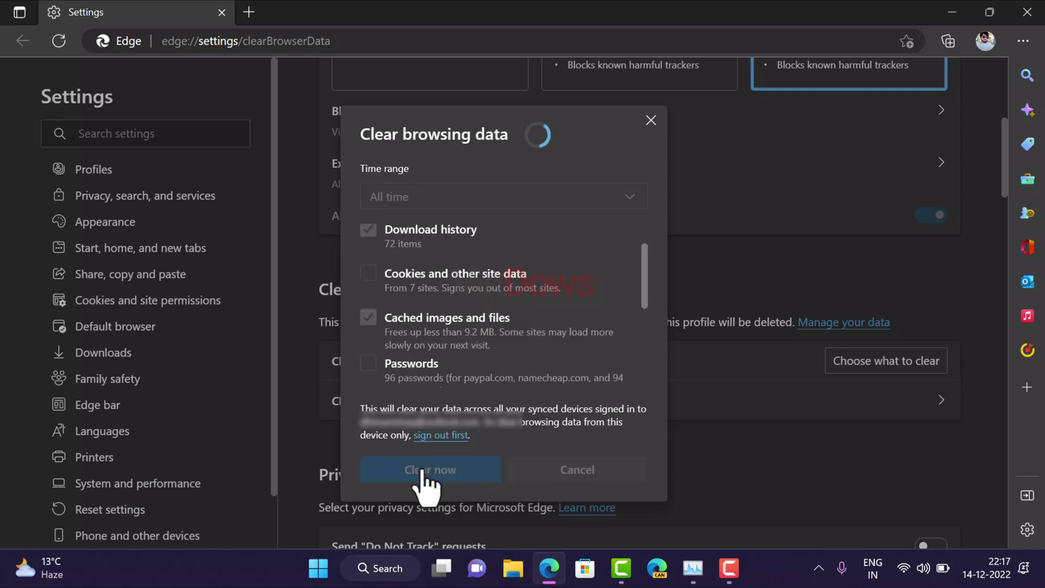